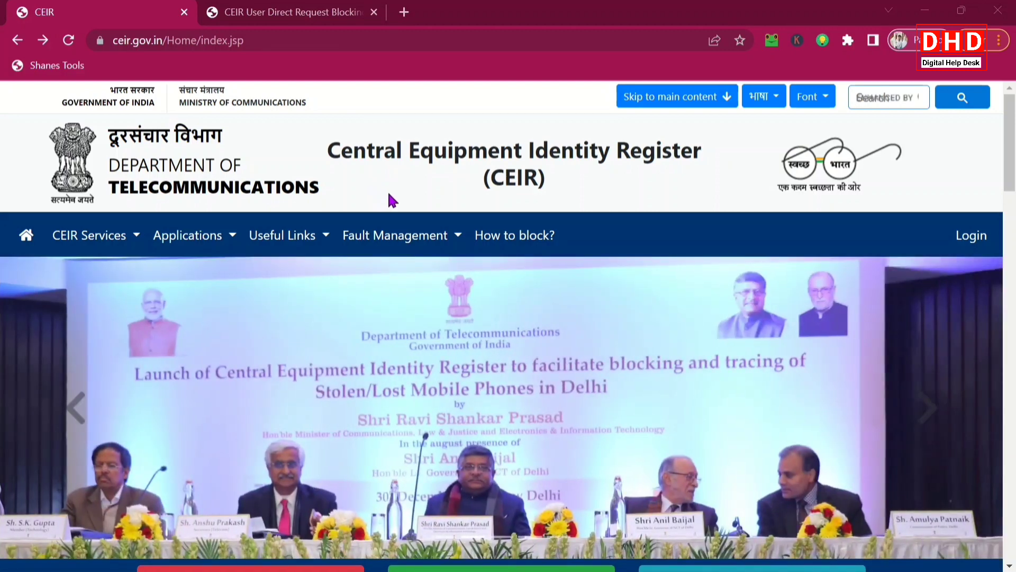
- Open the request form for blocking a stolen or lost mobile and go to its device information section
scroll(396, 191, down, 4)
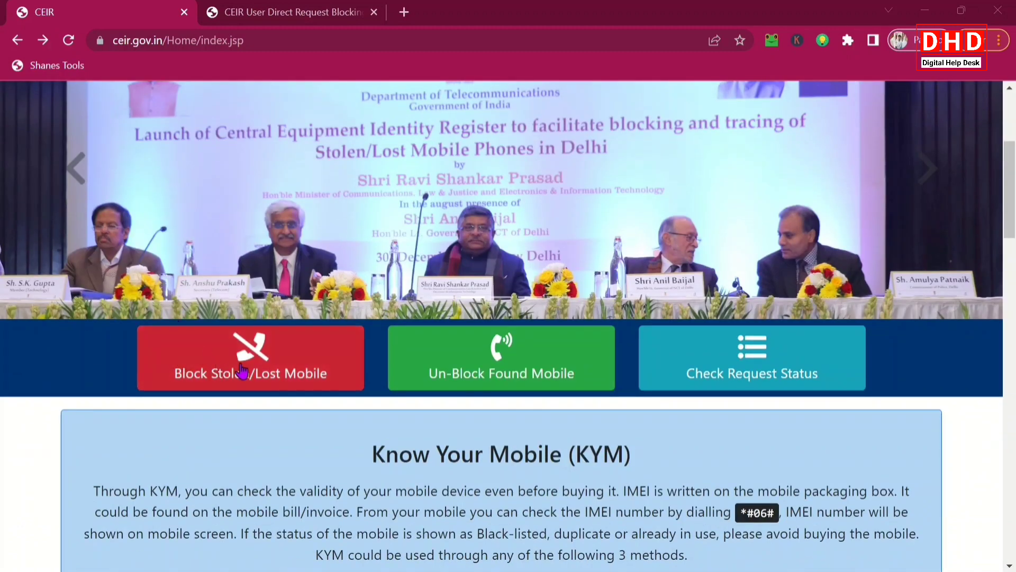
click(279, 375)
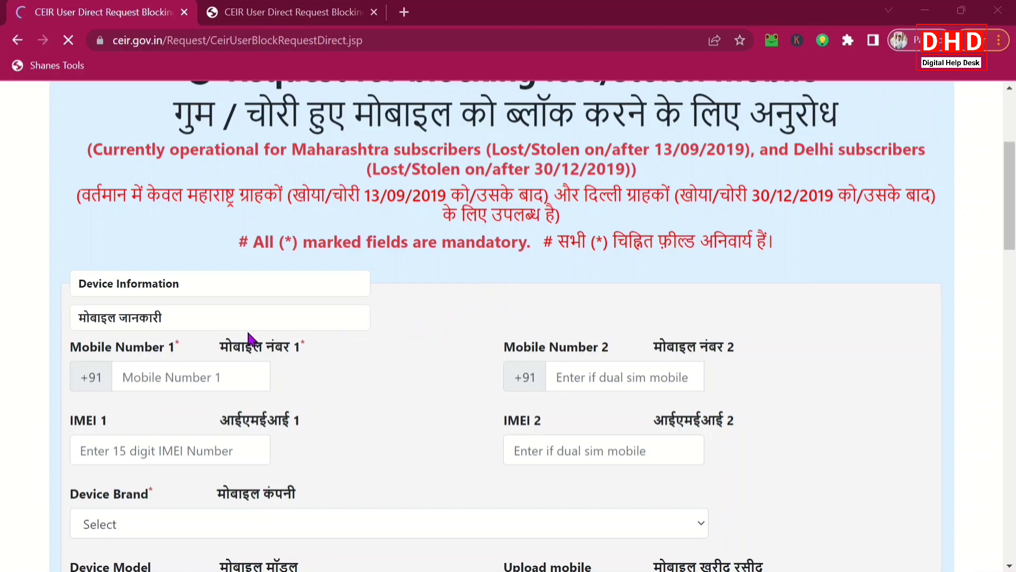
scroll(280, 336, down, 2)
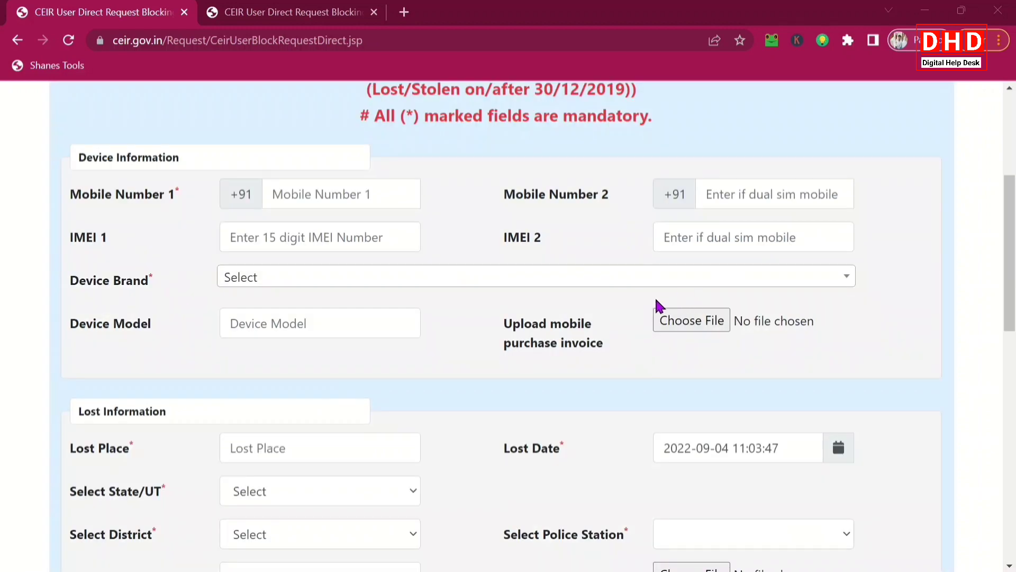
- Set the device brand to 4G Net Inc in the device information section
mouse_move(386, 195)
click(236, 279)
click(241, 279)
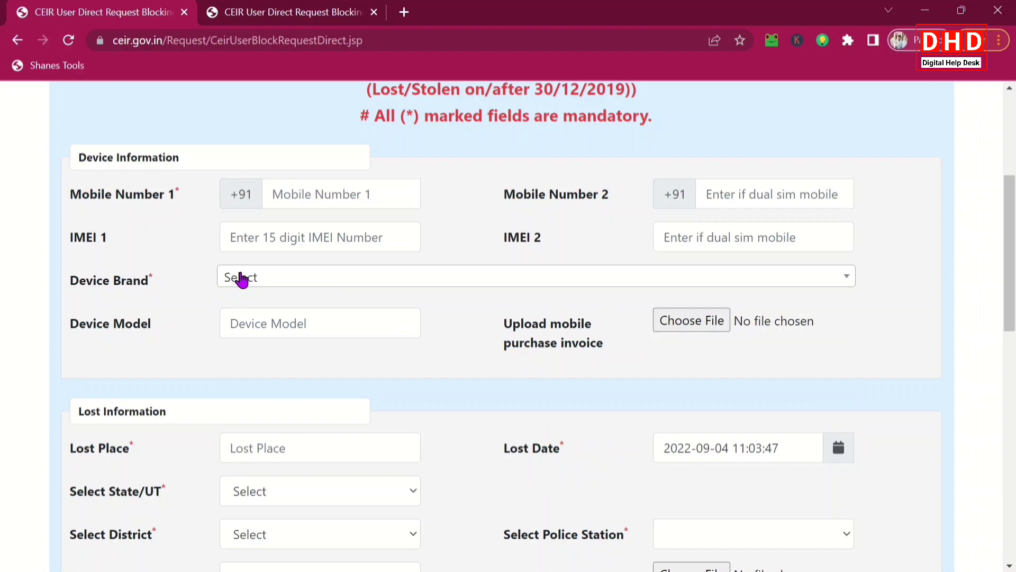
click(275, 282)
scroll(294, 352, down, 3)
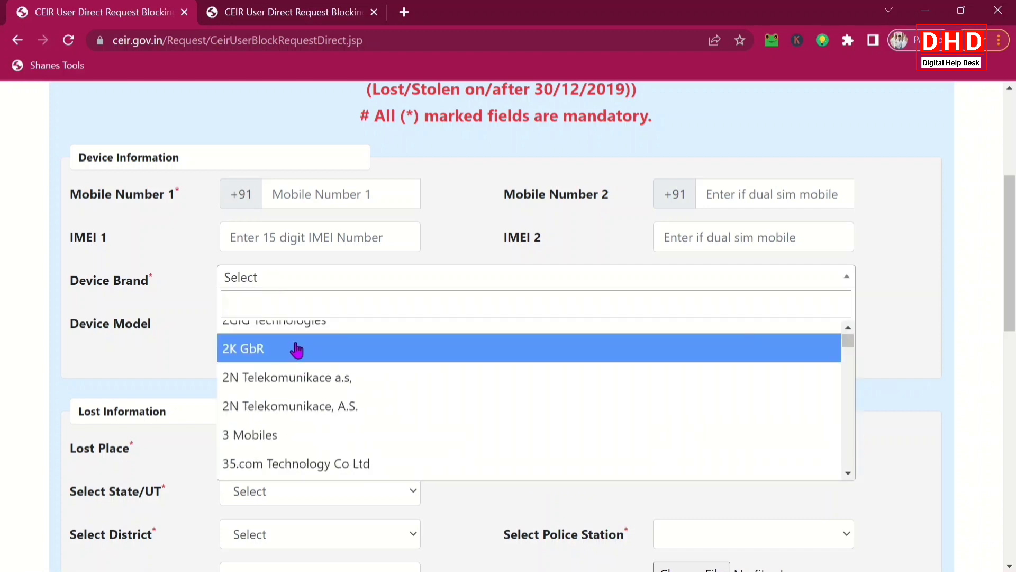
scroll(295, 349, down, 1)
click(299, 348)
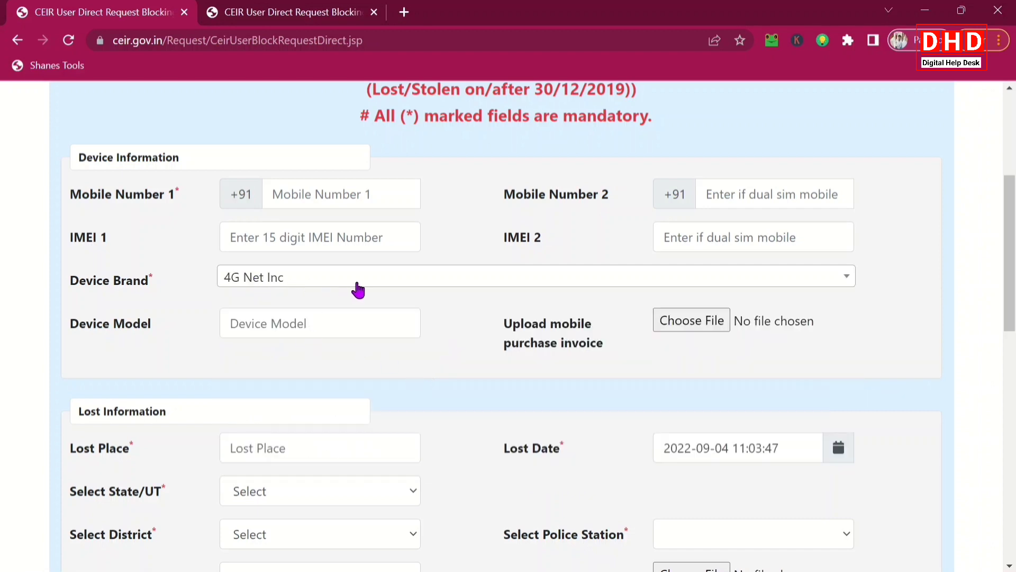
- Open the file picker for the mobile purchase invoice and close it without choosing a file
click(293, 323)
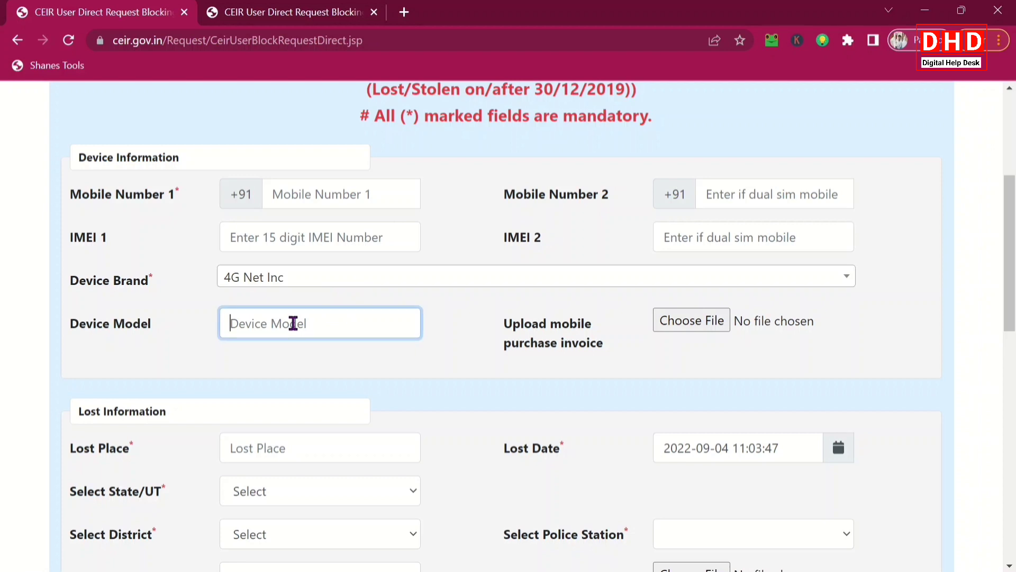
click(557, 356)
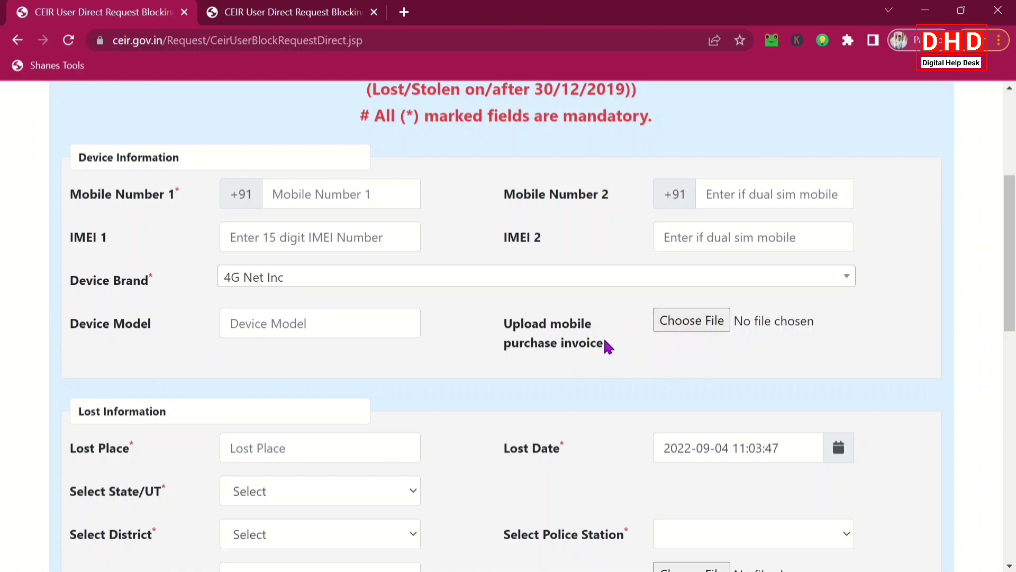
click(716, 323)
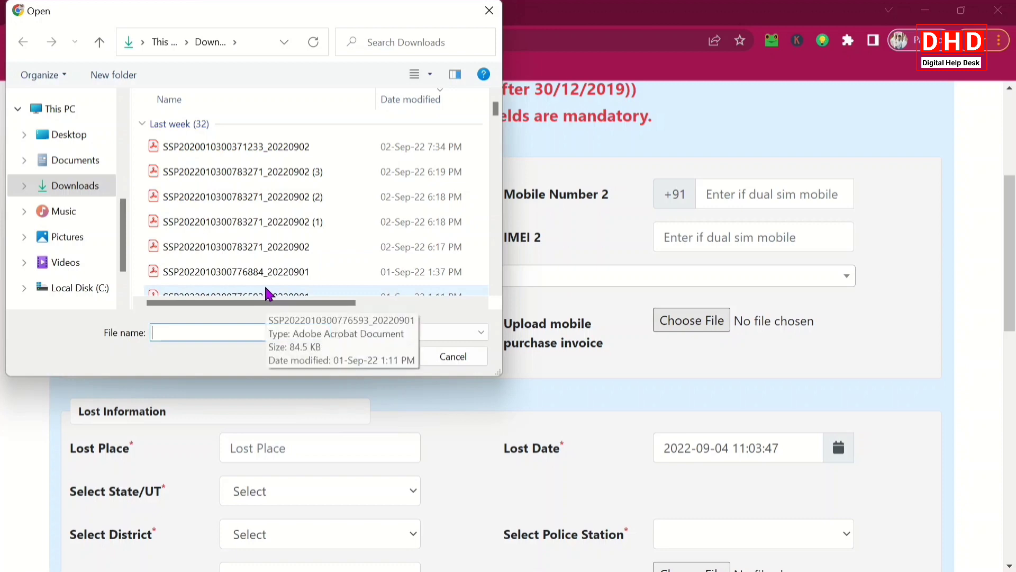
click(455, 357)
- View the Lost Date calendar in the lost information section and close it without picking a date
scroll(373, 365, down, 3)
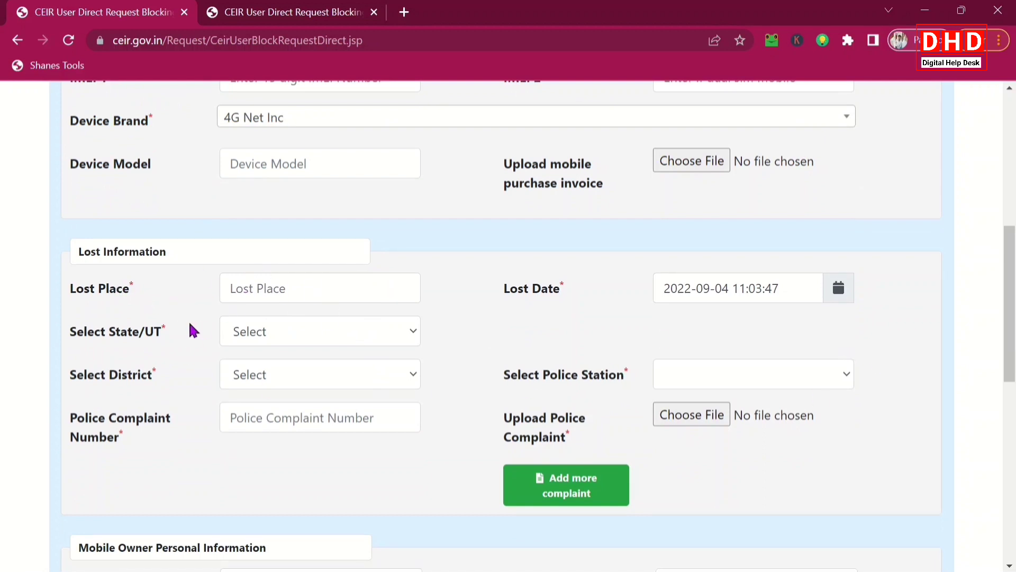
click(314, 292)
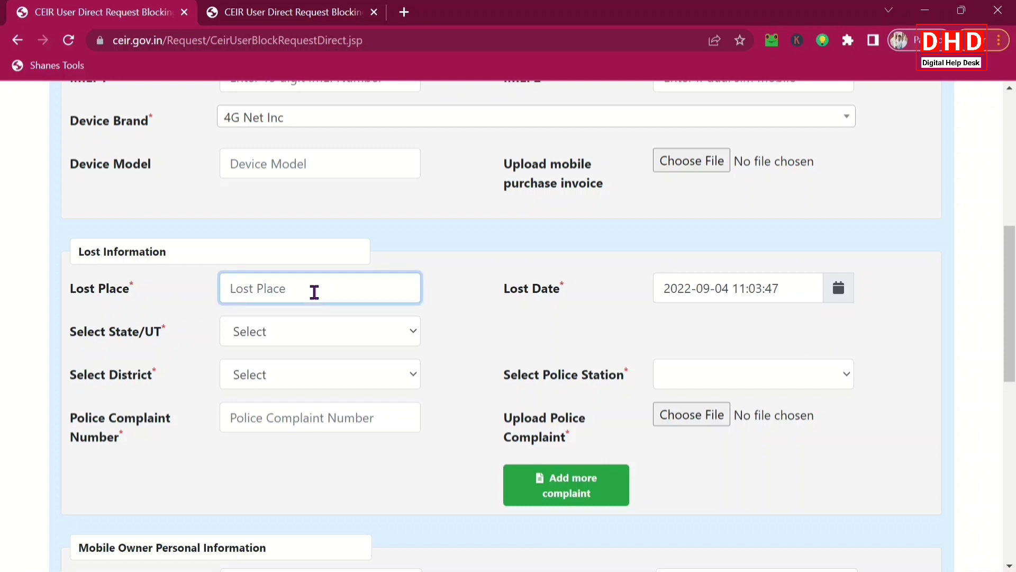
click(836, 297)
scroll(836, 318, up, 2)
click(837, 366)
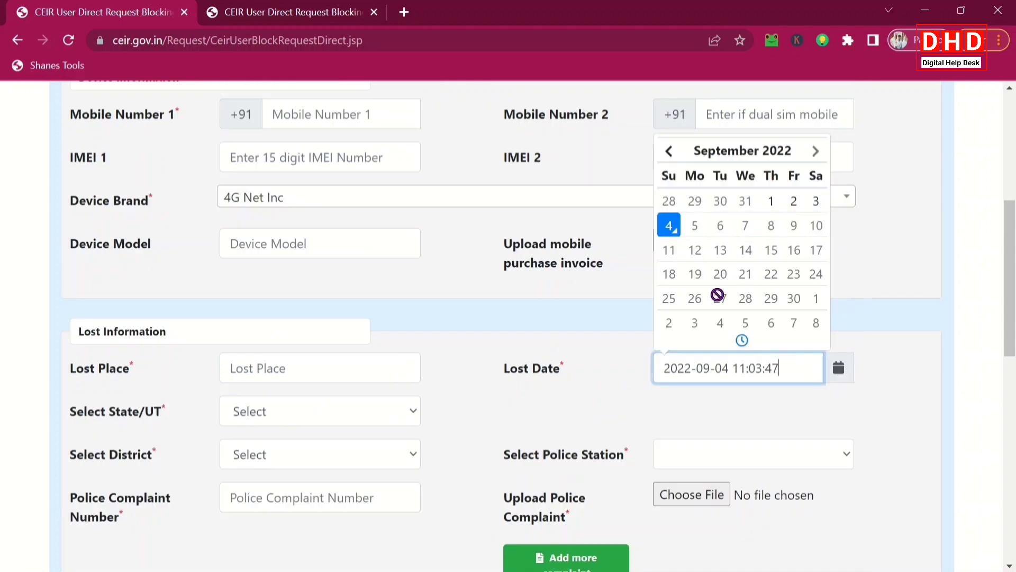
scroll(582, 338, down, 2)
click(549, 341)
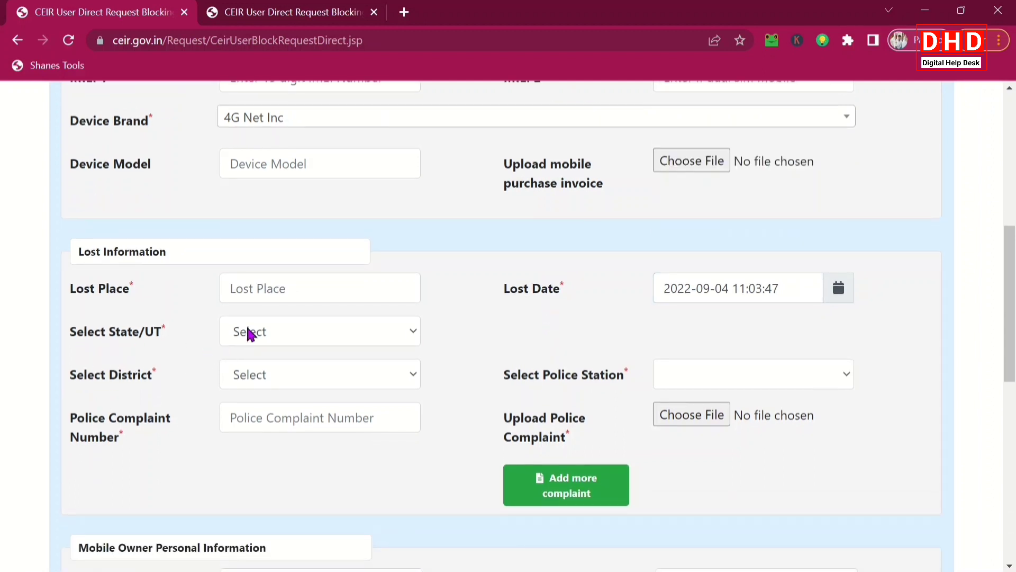
- Set the state of the lost information to West Bengal
click(300, 333)
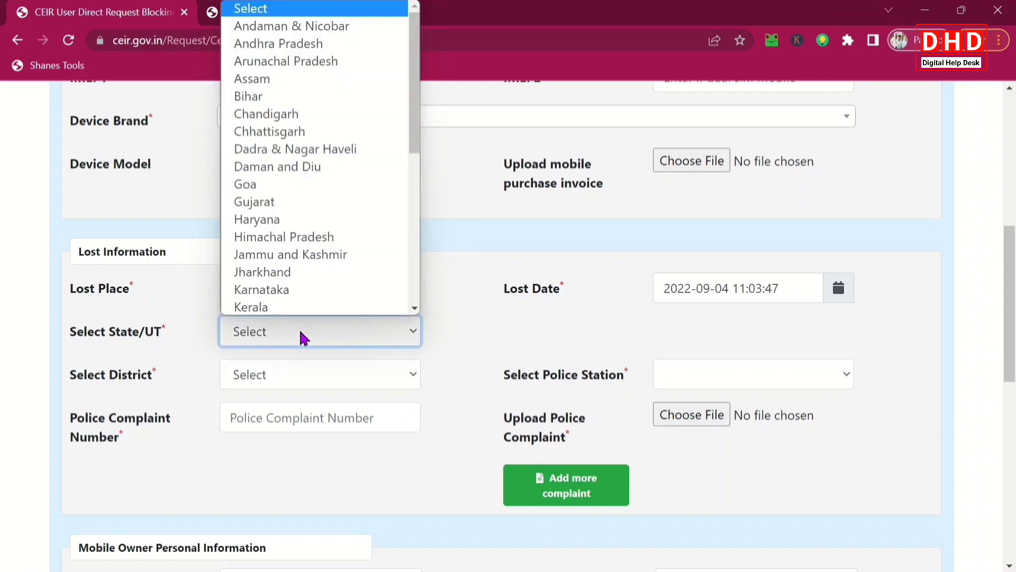
scroll(301, 318, down, 5)
scroll(294, 296, up, 5)
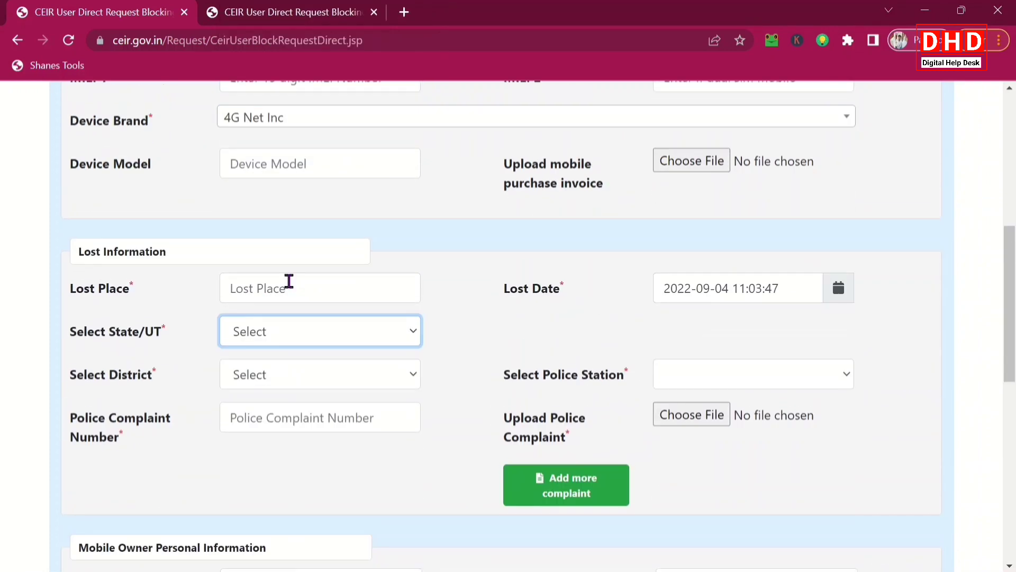
click(301, 341)
scroll(306, 313, down, 6)
click(308, 306)
- Set the district to HOWRAH GRP and the police station to HOWRAH
click(235, 374)
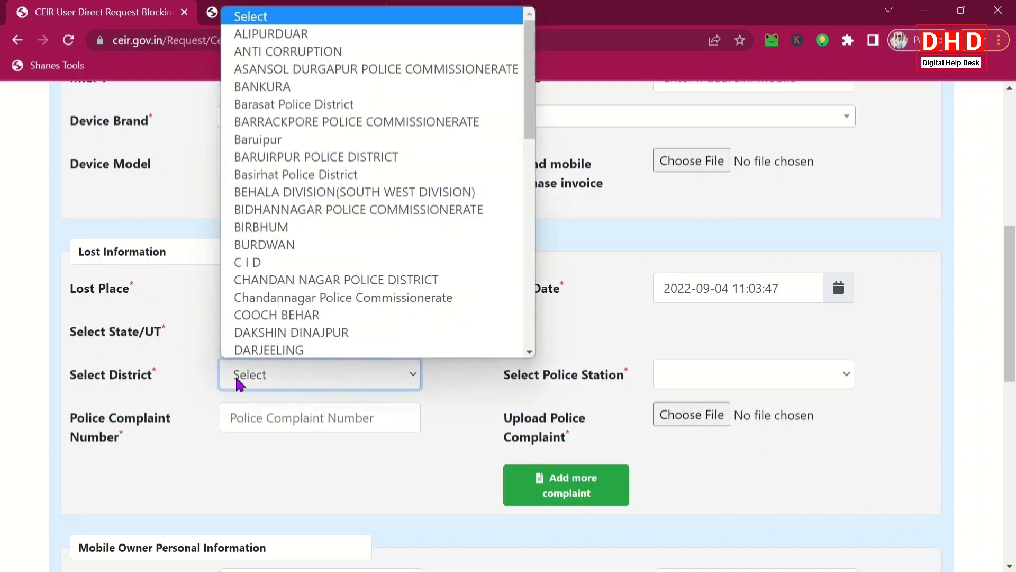
click(235, 374)
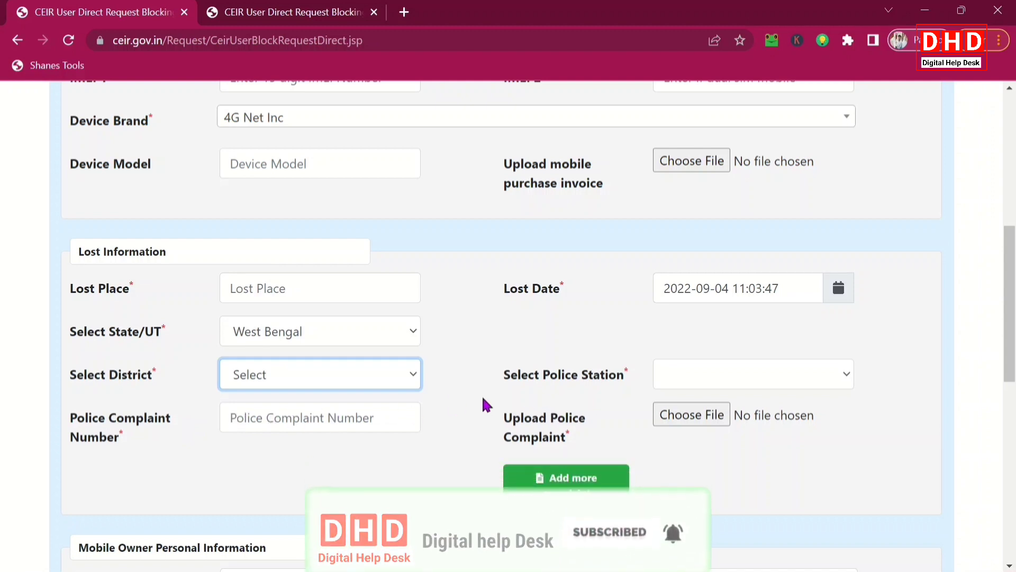
click(686, 375)
click(686, 375)
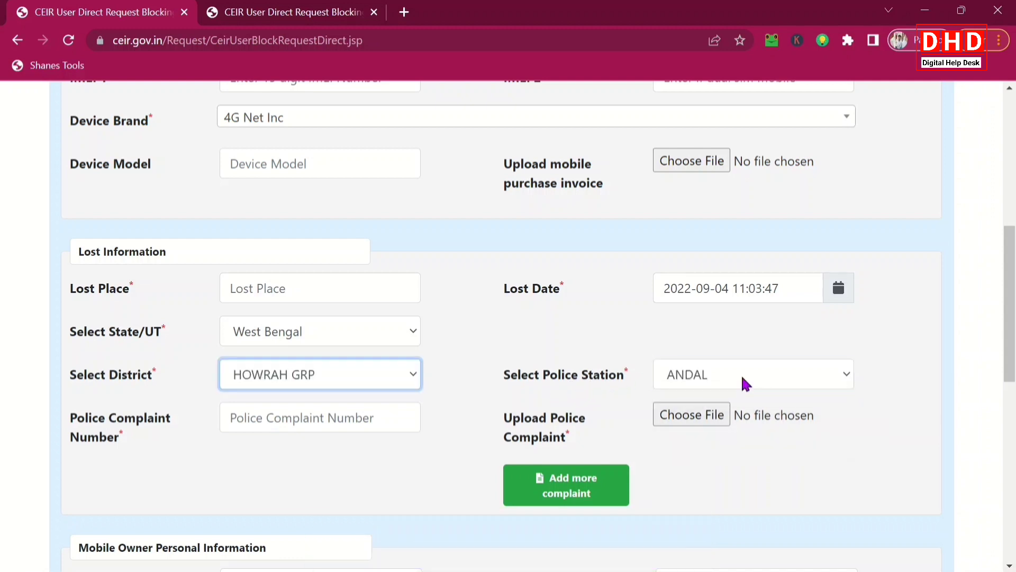
click(742, 379)
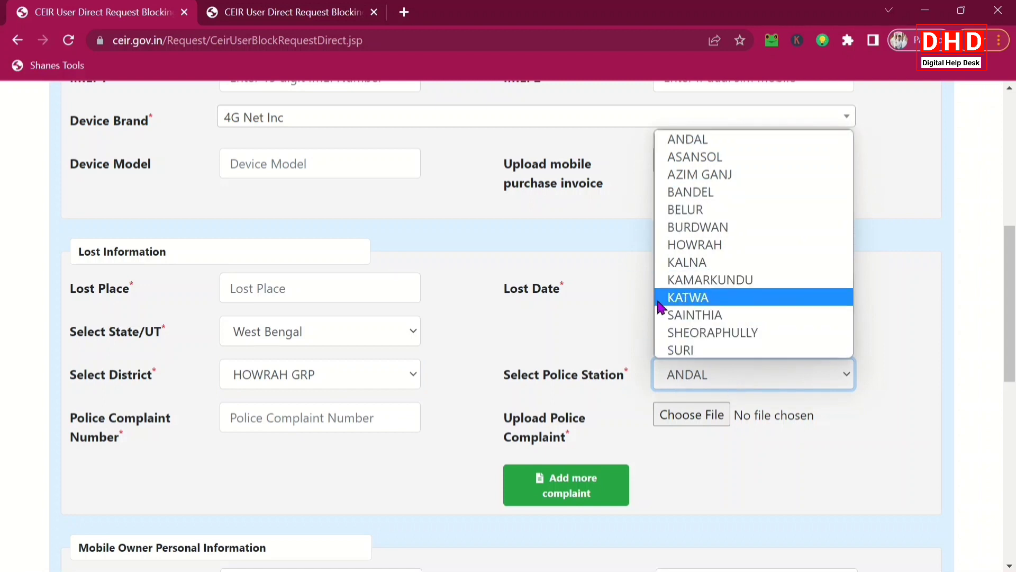
click(692, 253)
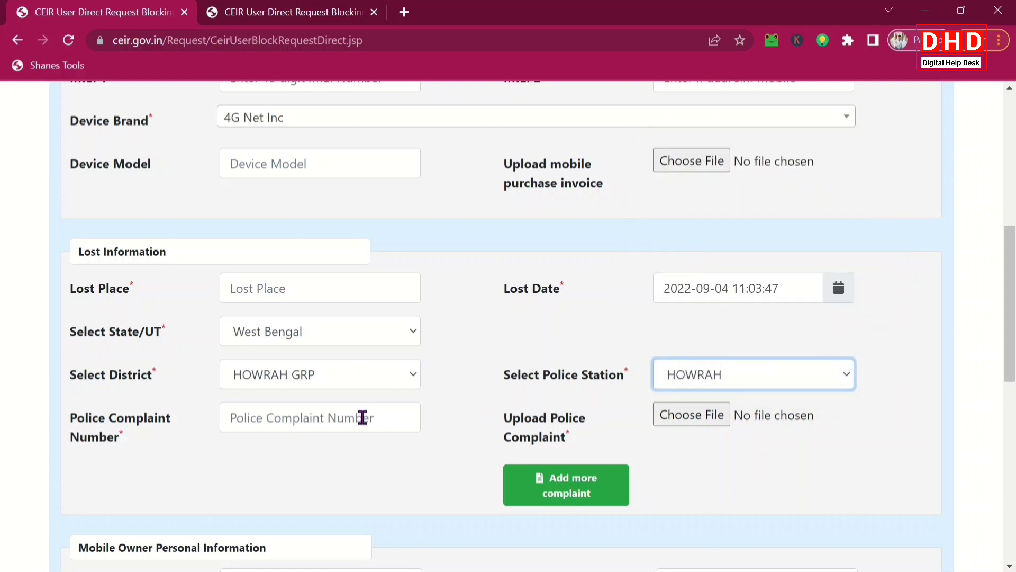
- Open the file picker for the police complaint and close it without choosing a file
click(625, 427)
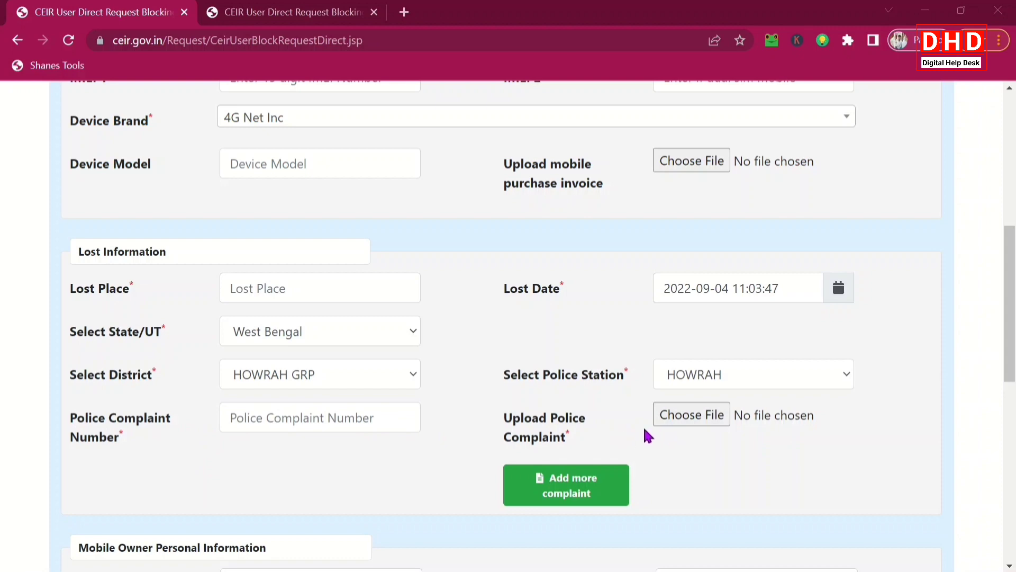
click(685, 416)
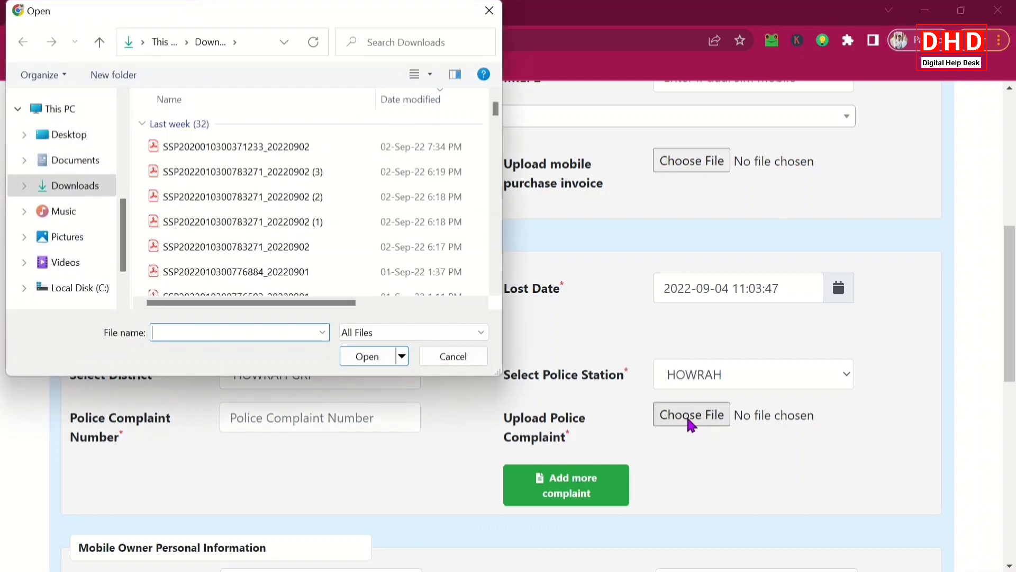
click(466, 356)
- Set the mobile owner's identity document type to Aadhaar ID
scroll(595, 404, down, 6)
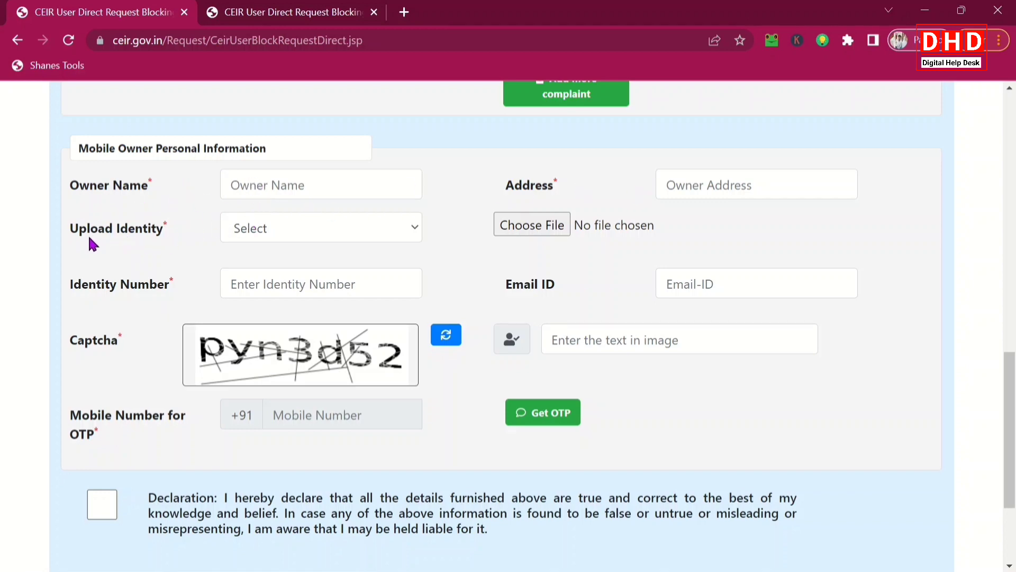
click(257, 229)
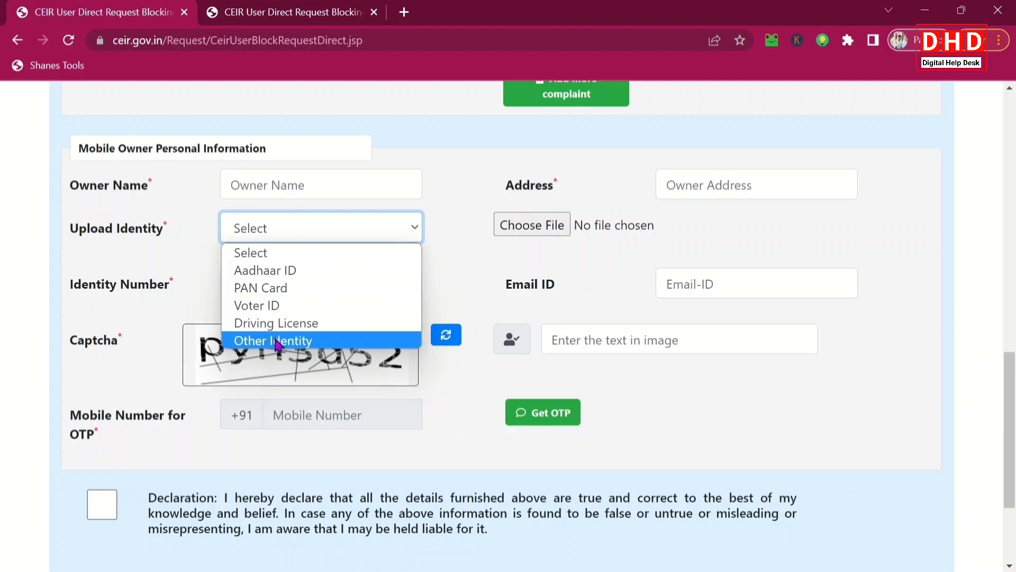
click(282, 271)
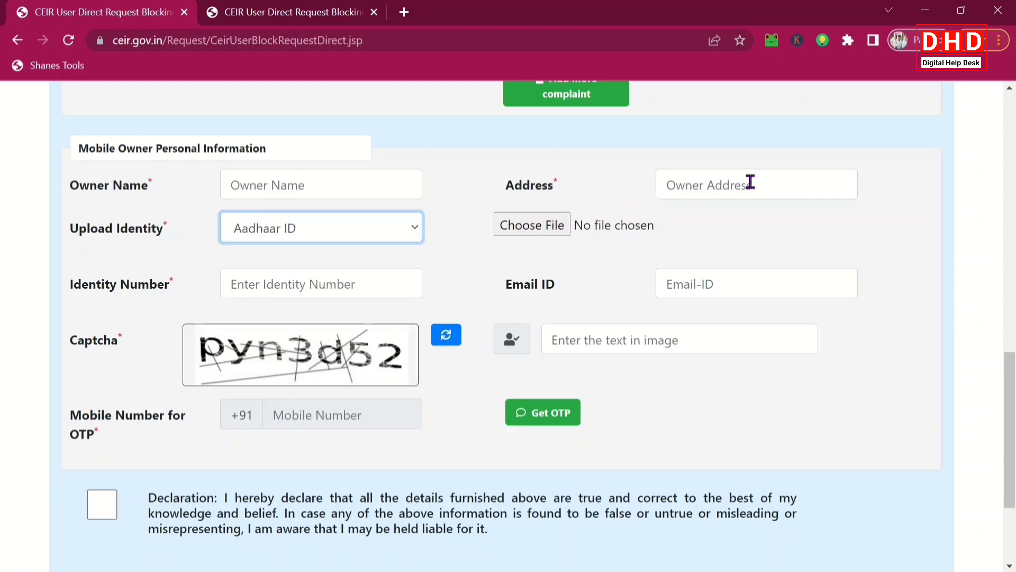
- Review the available identity document types and the identity file picker, closing both without making a choice
click(668, 189)
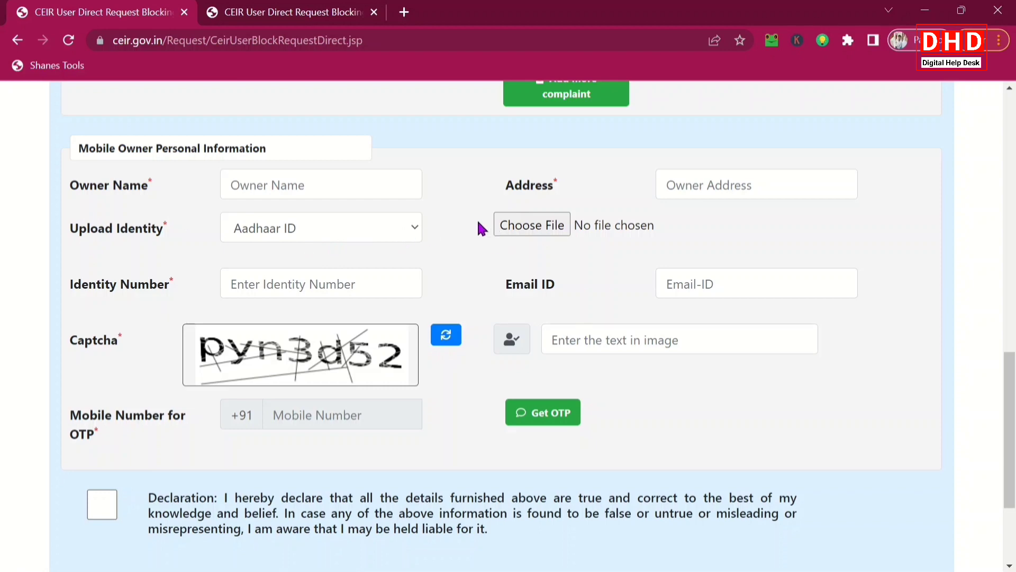
click(411, 231)
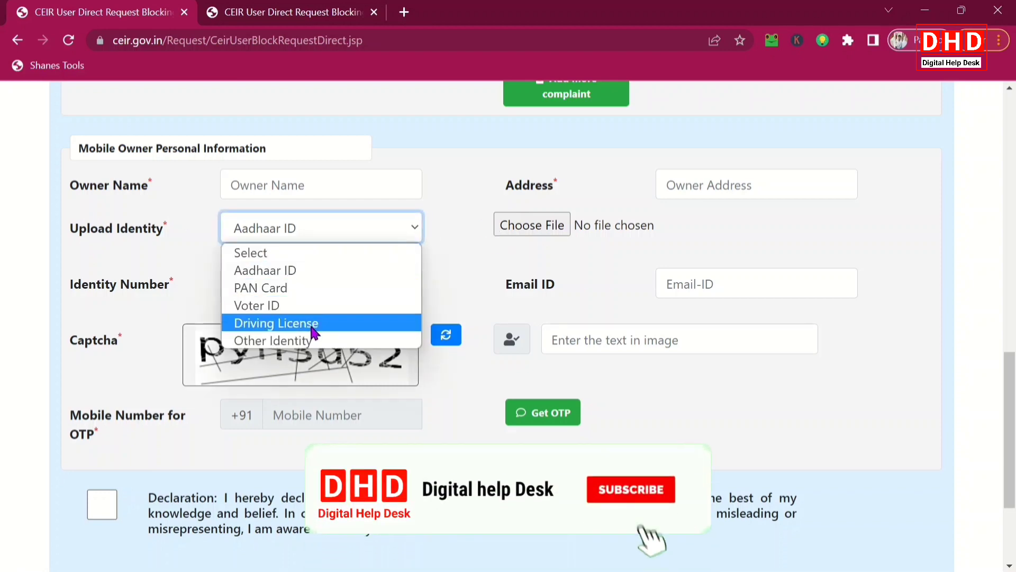
click(438, 227)
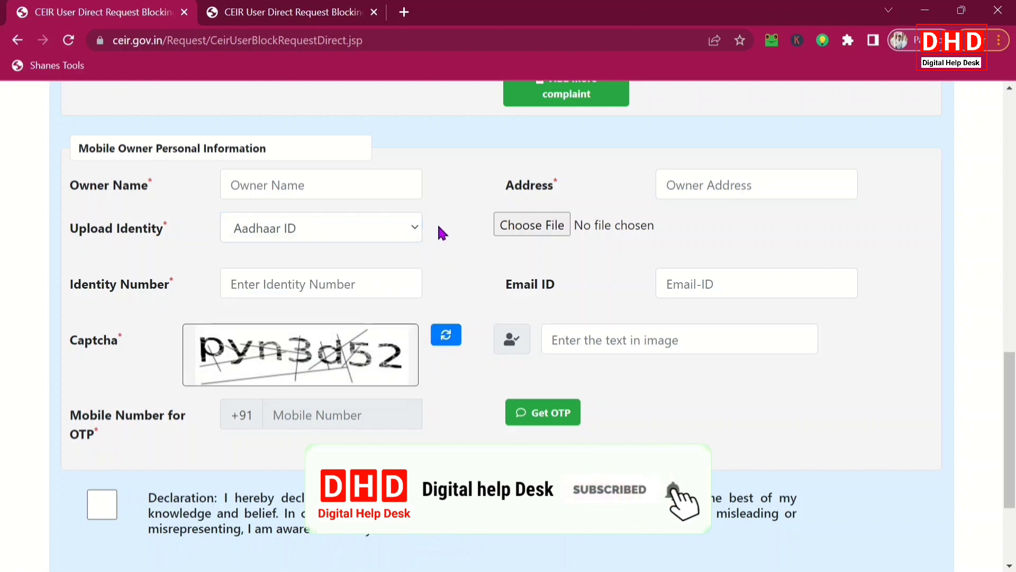
click(519, 227)
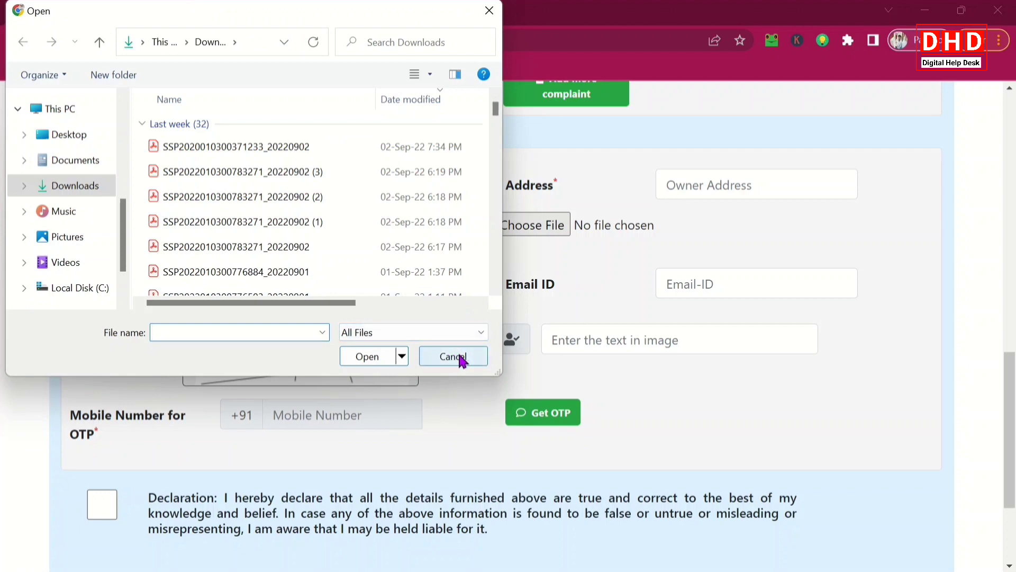
click(454, 357)
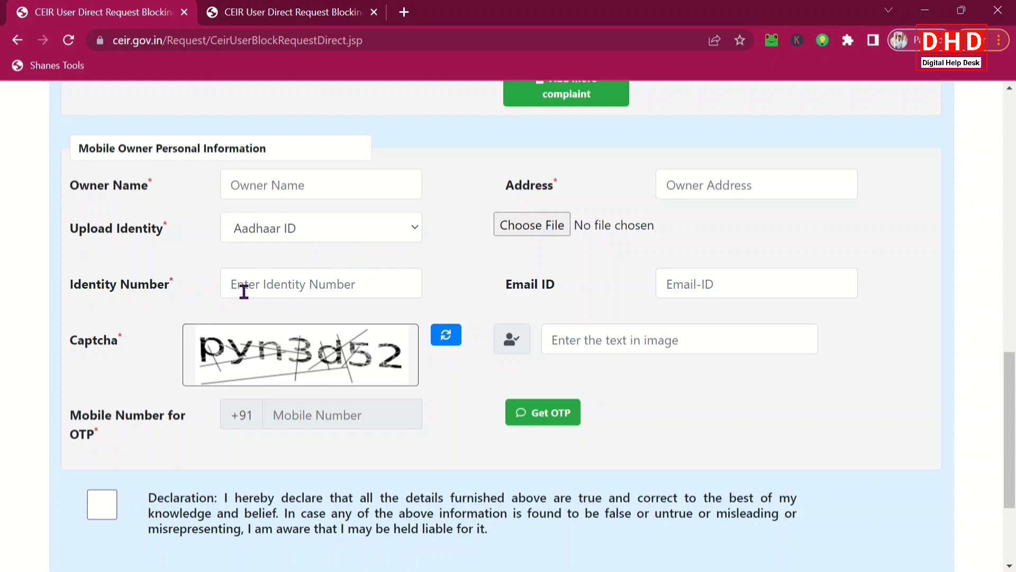
click(369, 230)
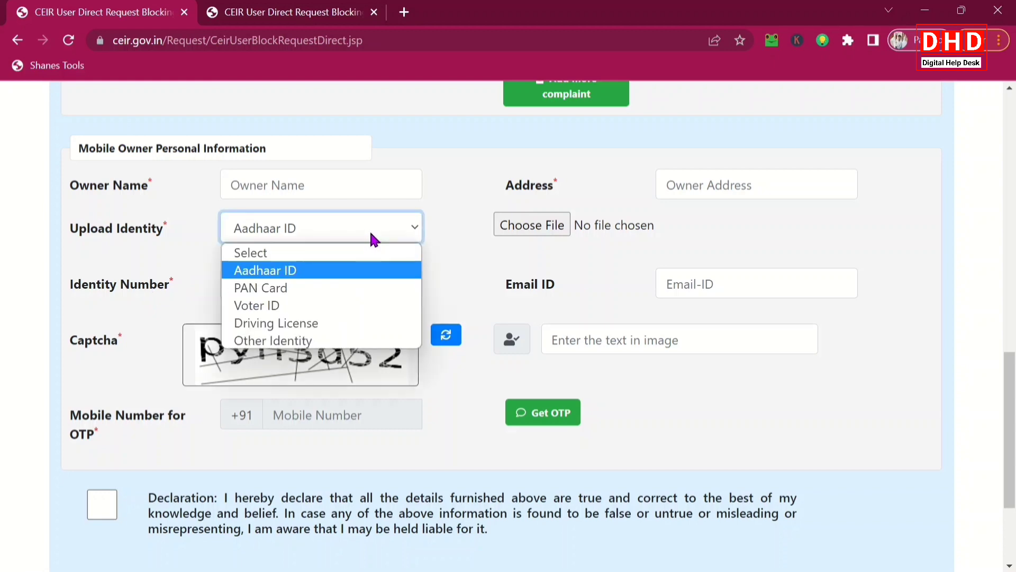
click(369, 227)
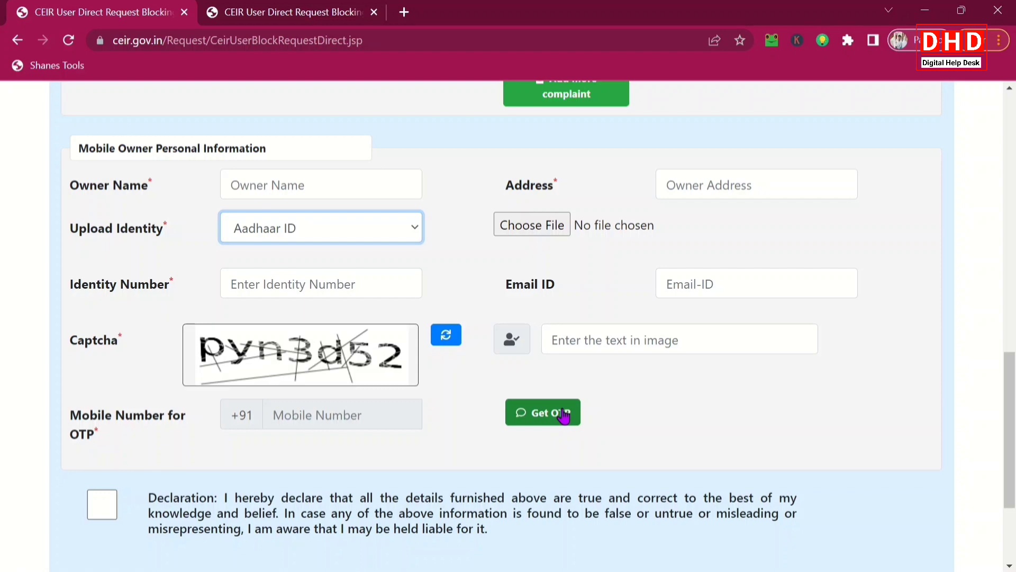
- Accept the declaration that all furnished details are true and correct
scroll(565, 416, down, 2)
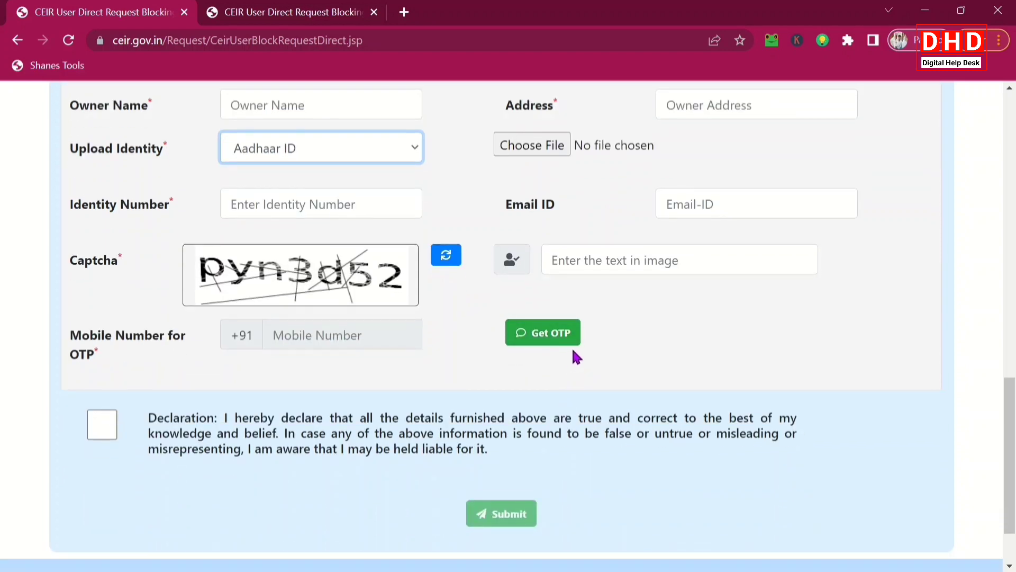
click(90, 423)
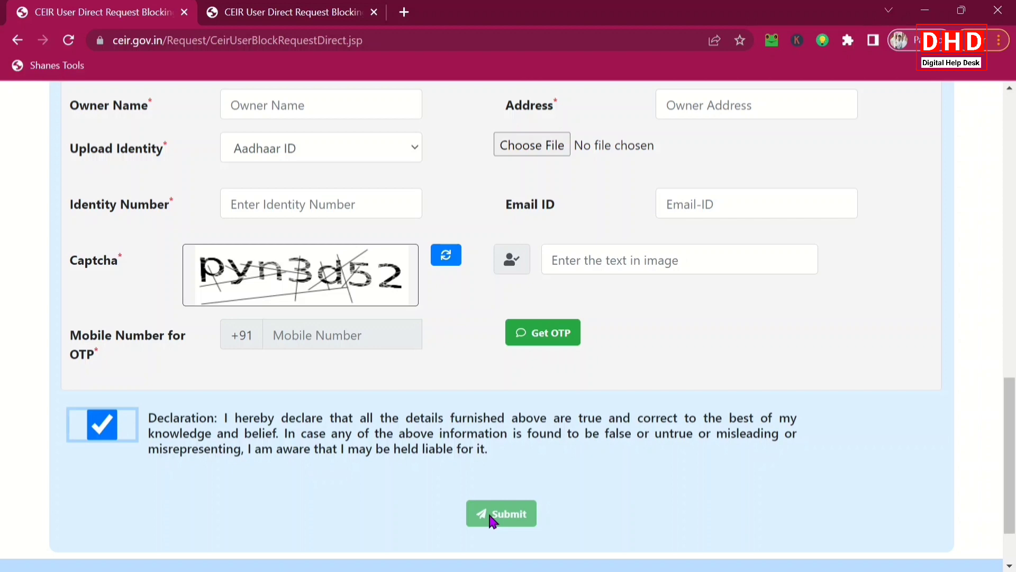
scroll(469, 479, down, 2)
scroll(467, 477, up, 4)
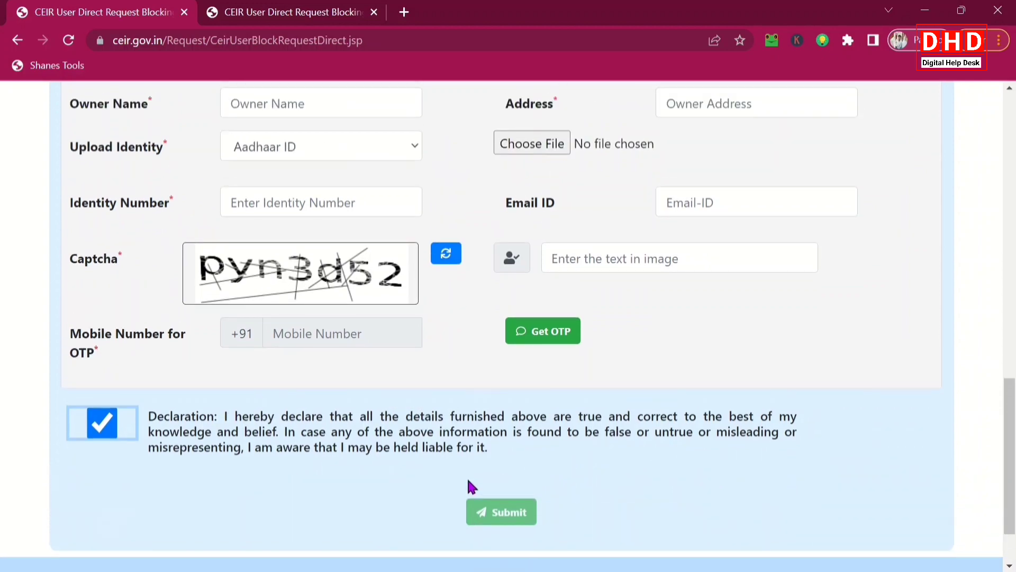
- Leave the blocking request form for the CEIR home page and open the lost/stolen mobile request status page
scroll(468, 479, up, 8)
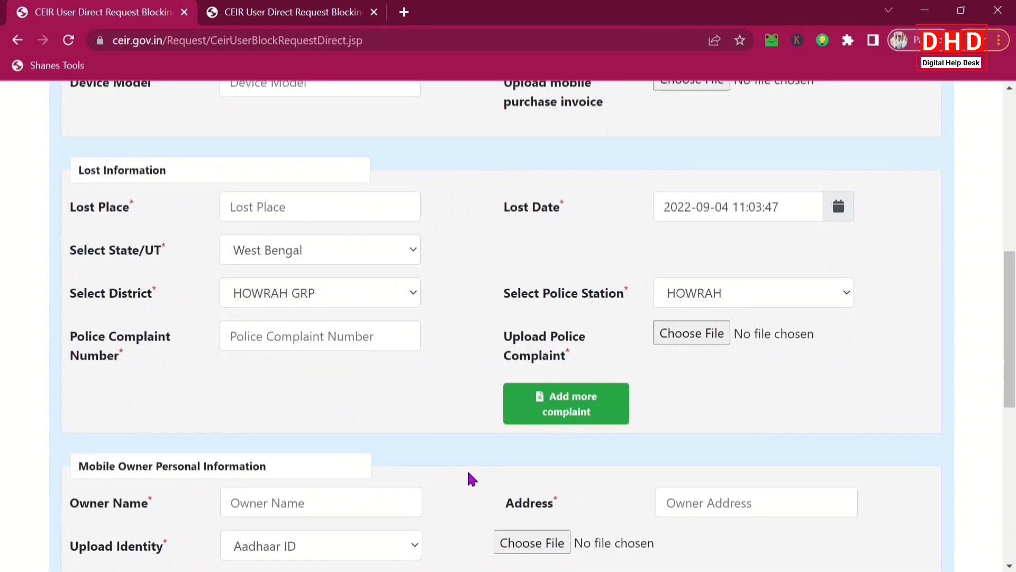
scroll(467, 468, up, 6)
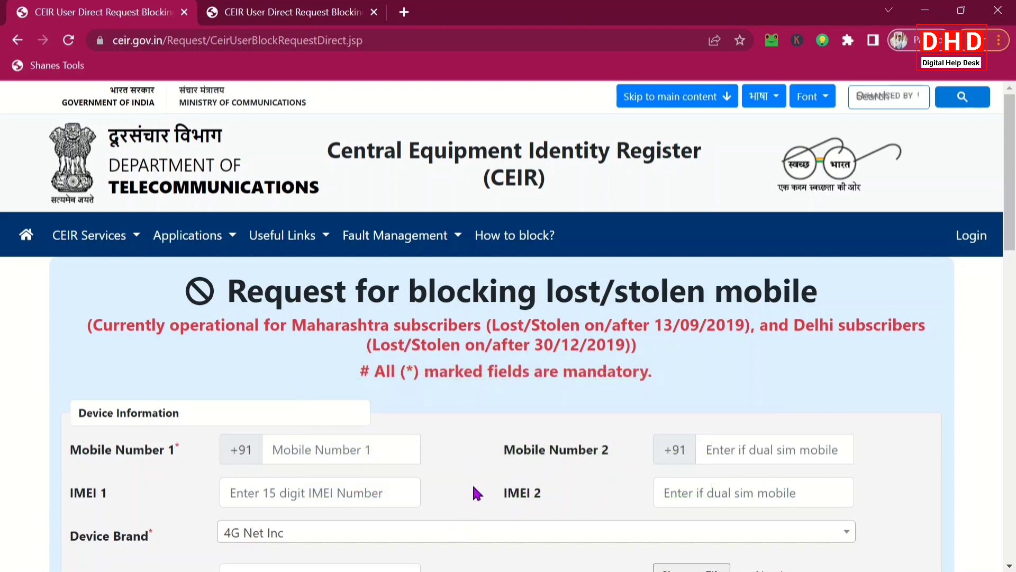
click(18, 41)
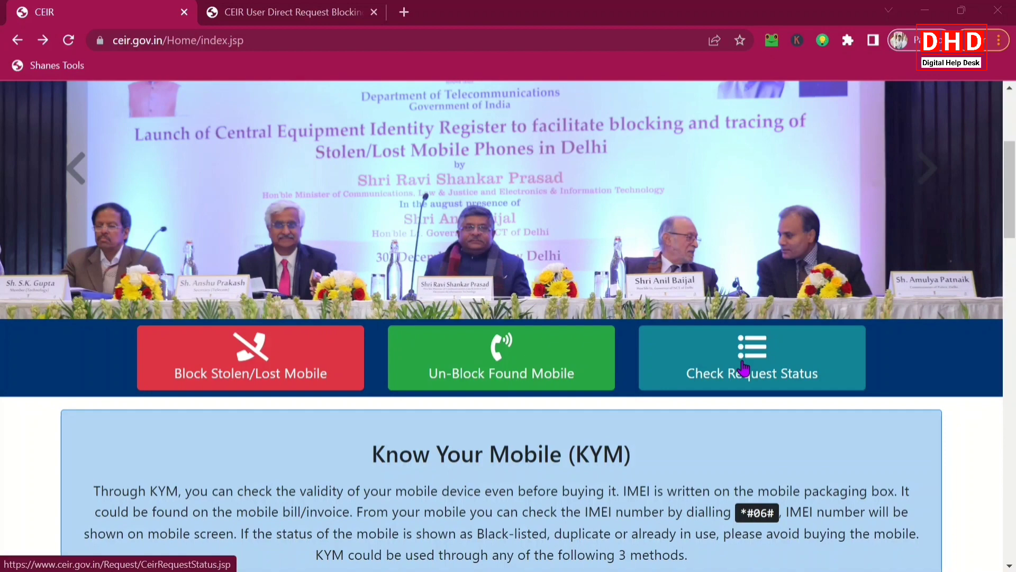
click(744, 368)
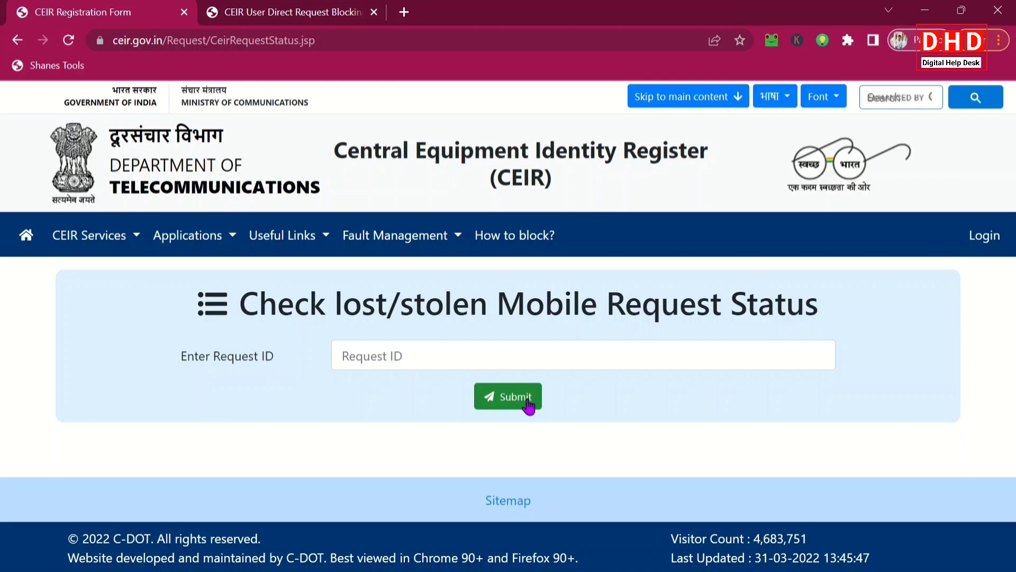
- Return to the CEIR home page and open the request form for un-blocking a recovered or found mobile
click(17, 40)
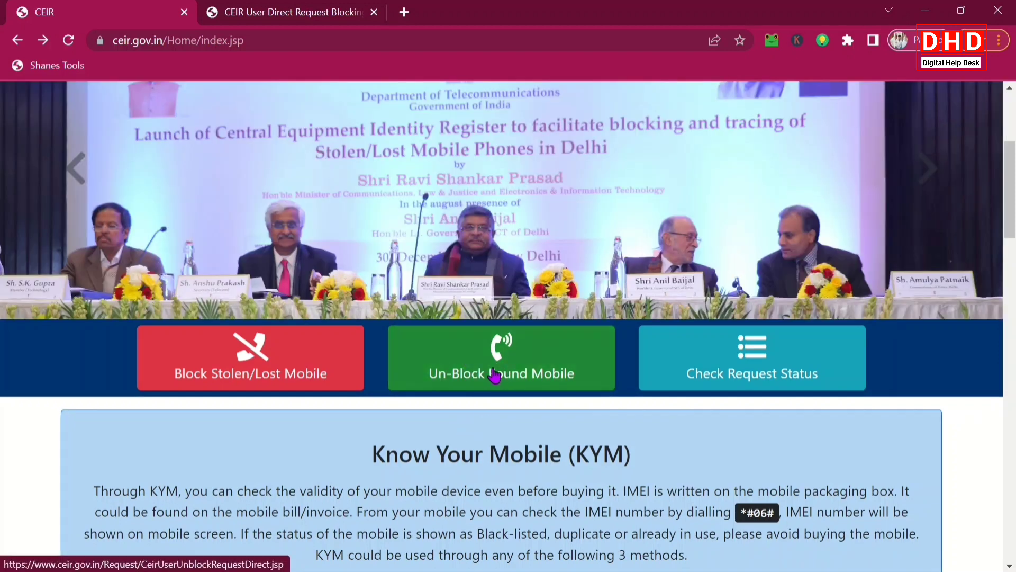
click(495, 375)
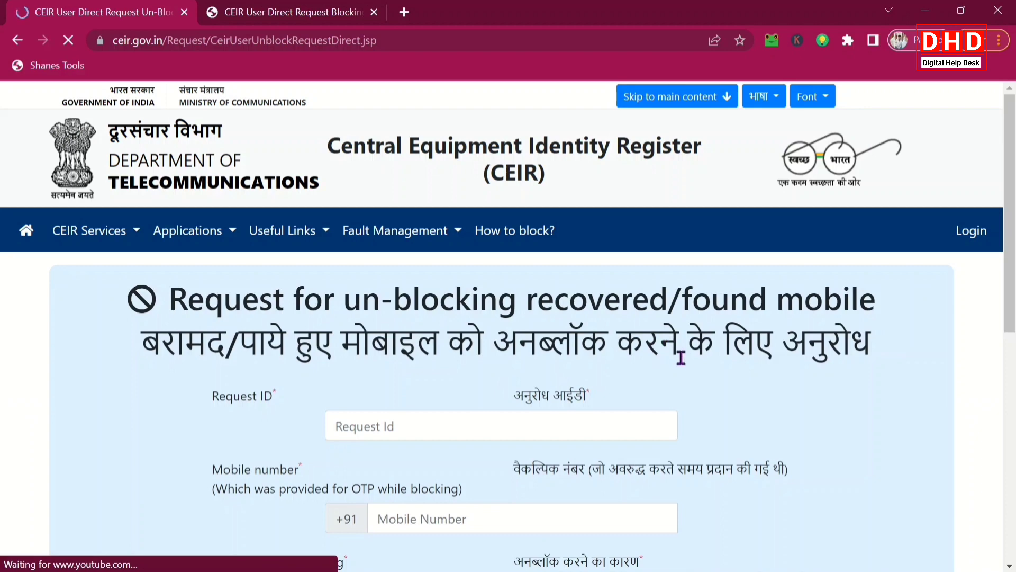
scroll(726, 354, down, 2)
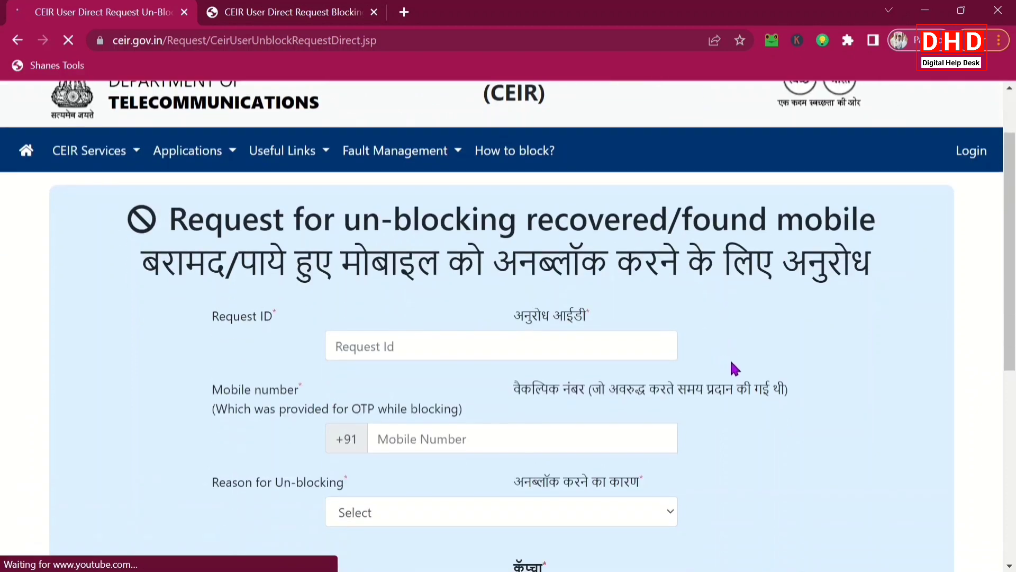
scroll(730, 358, down, 2)
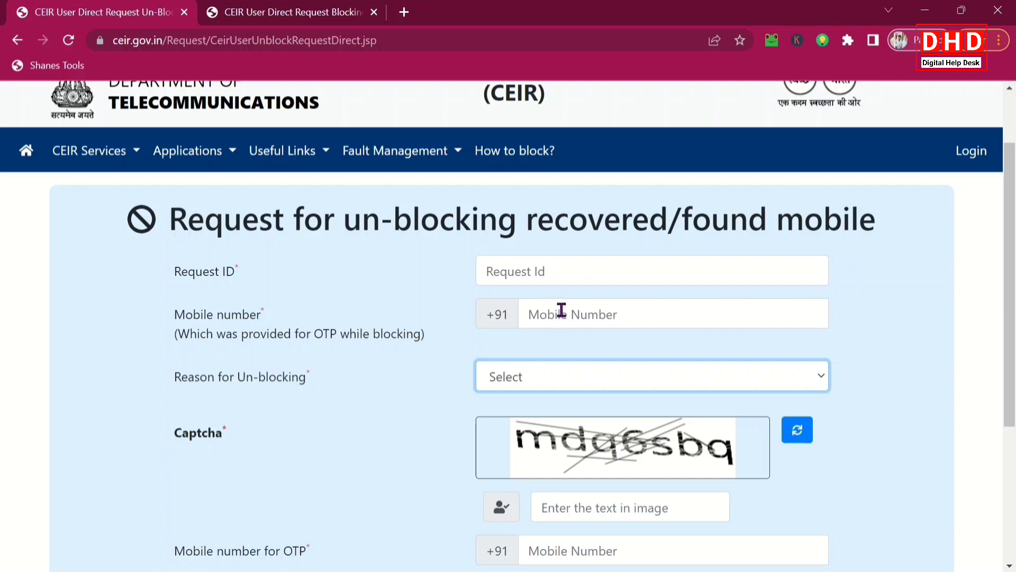
scroll(562, 298, down, 1)
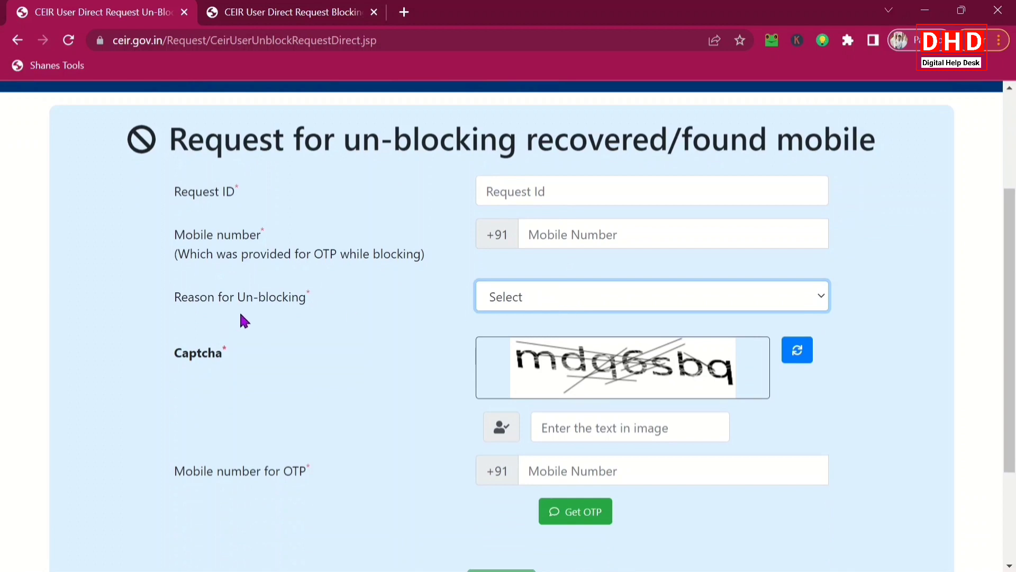
- Review the un-blocking reasons without choosing one, check the captcha, OTP and submission fields, and return to the CEIR home page
click(566, 306)
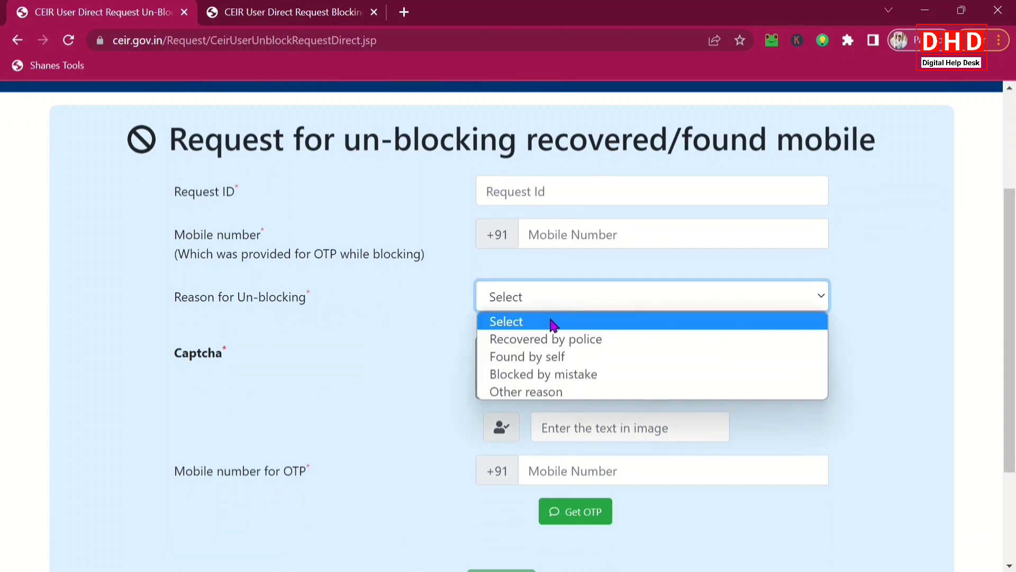
click(396, 310)
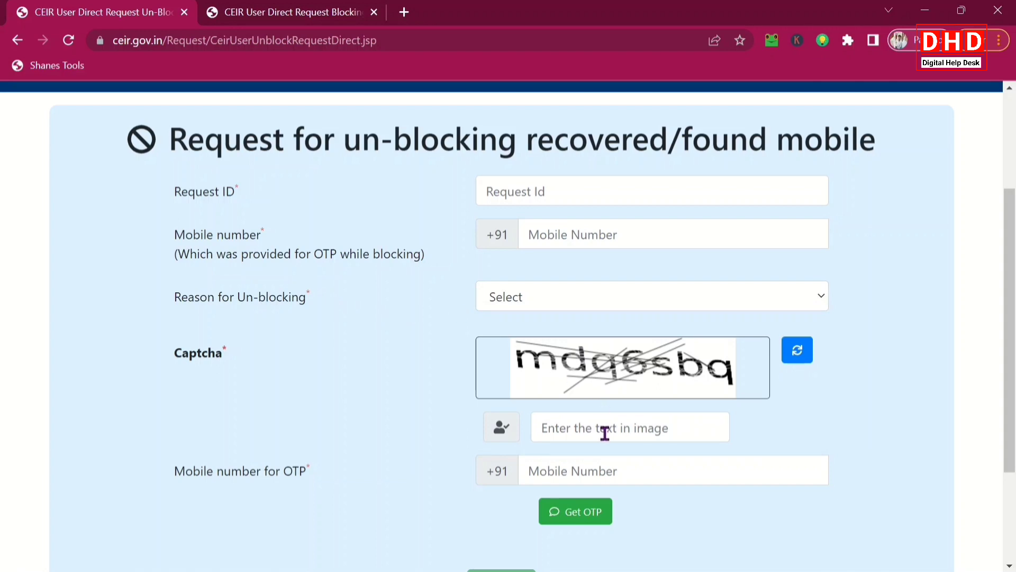
scroll(612, 443, down, 2)
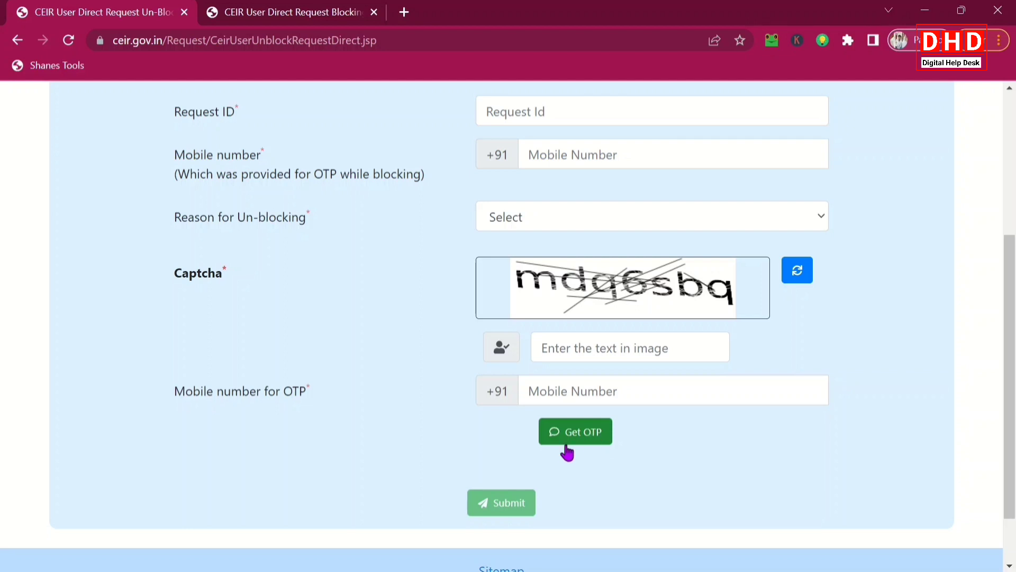
scroll(565, 465, down, 2)
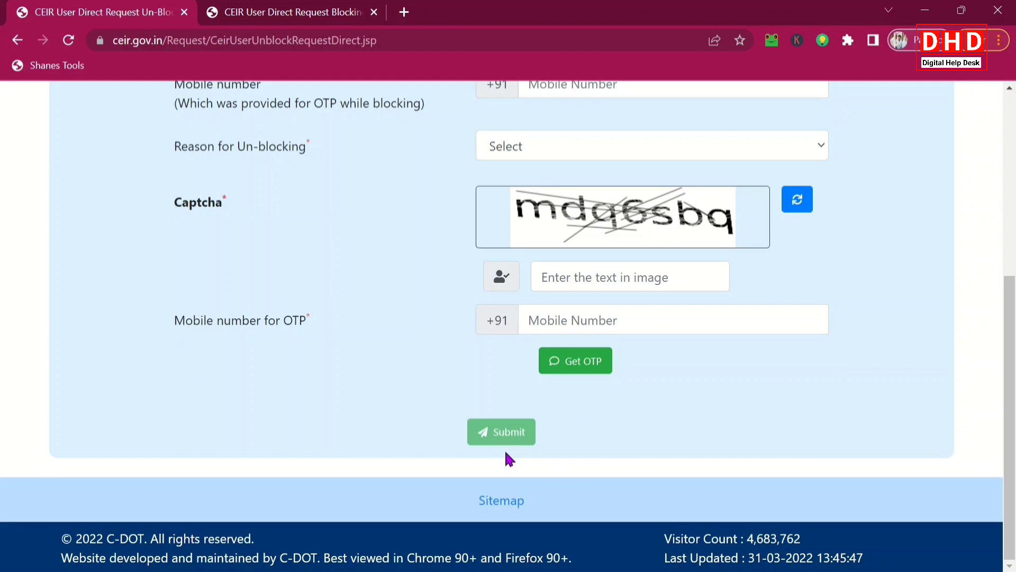
key(alt+Left)
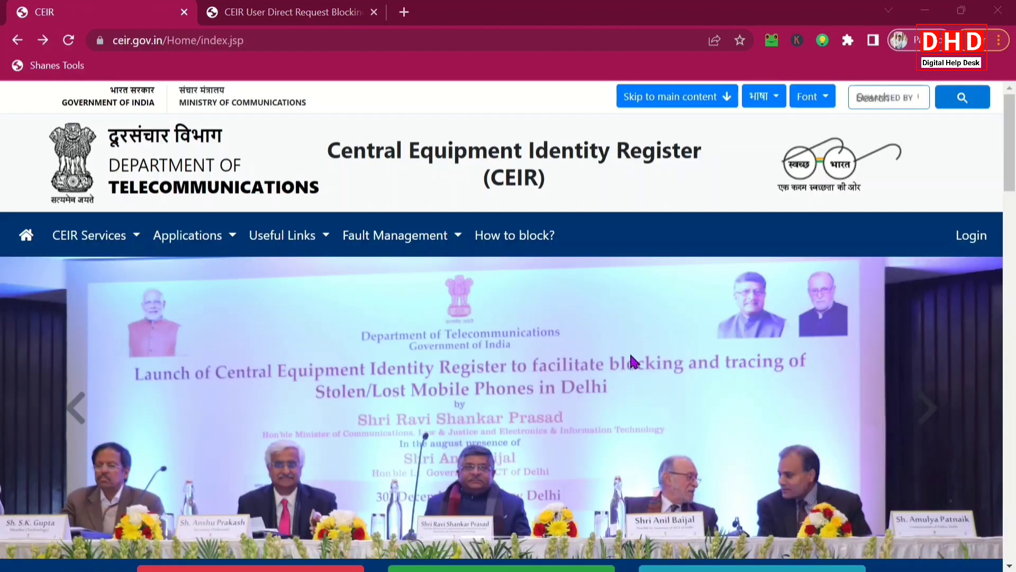